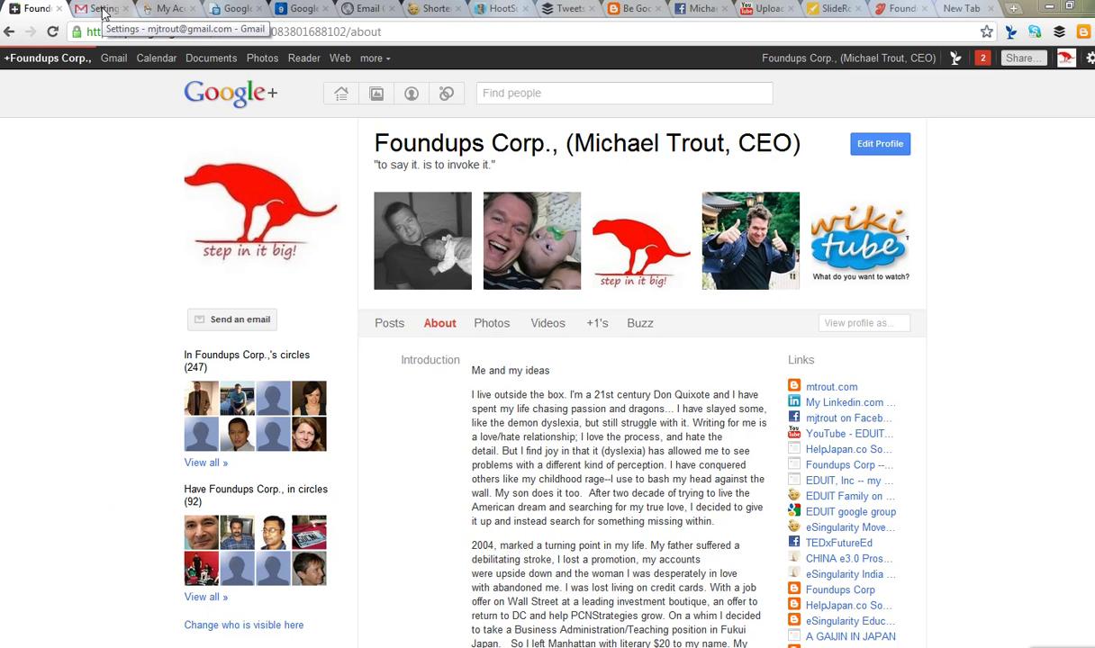
# - Review the Send mail as addresses under Accounts and Import, then compose a new message
pyautogui.click(104, 10)
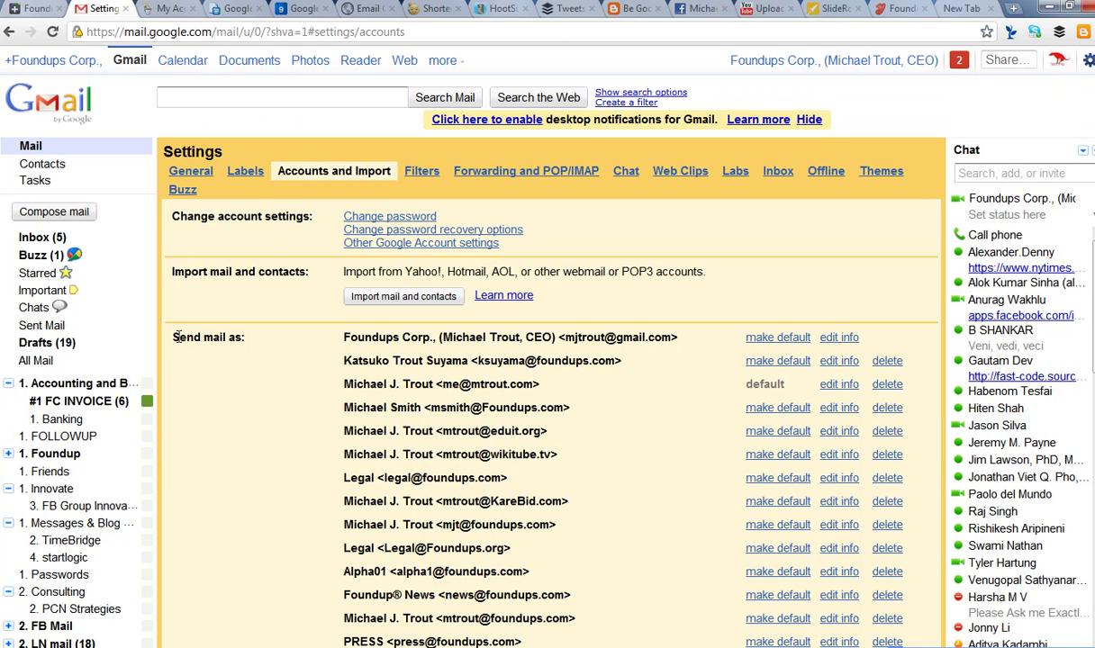
pyautogui.moveTo(177, 336); pyautogui.dragTo(245, 336)
pyautogui.tripleClick(216, 337)
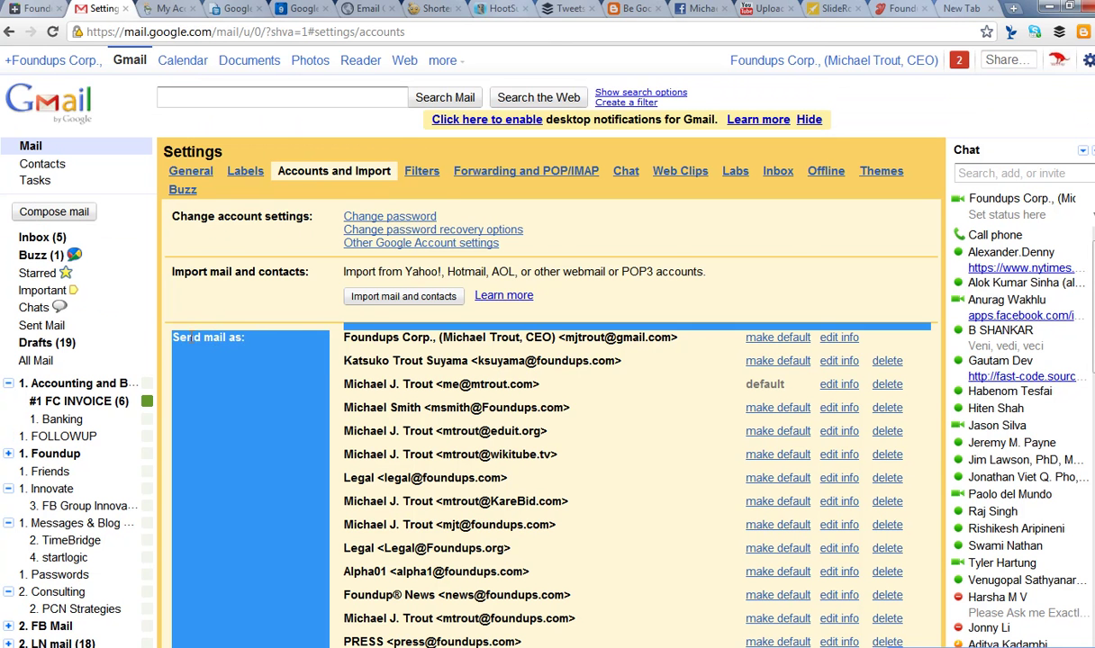
pyautogui.click(192, 338)
pyautogui.moveTo(177, 337); pyautogui.dragTo(245, 338)
pyautogui.scroll(-1, 245, 338)
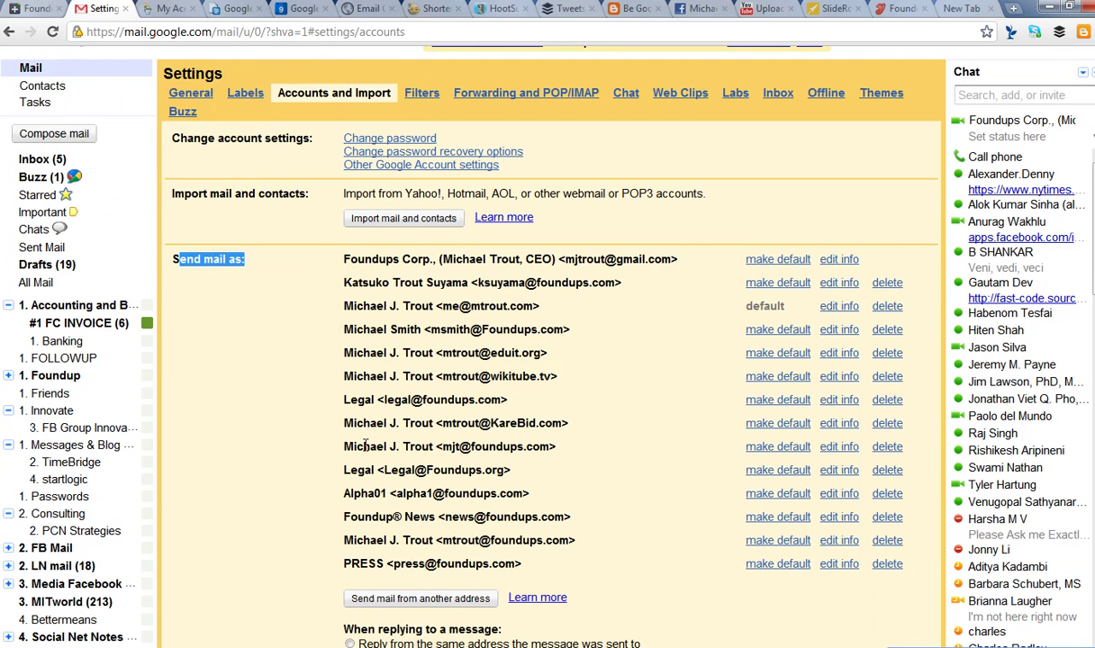
pyautogui.scroll(-2, 365, 444)
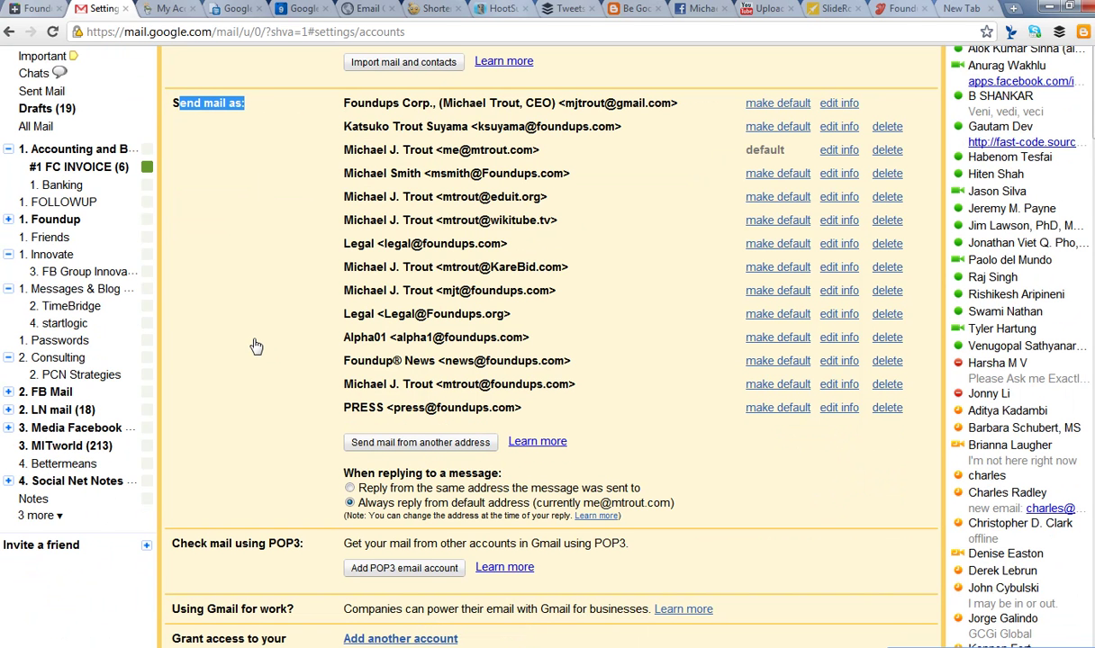
pyautogui.scroll(1, 270, 315)
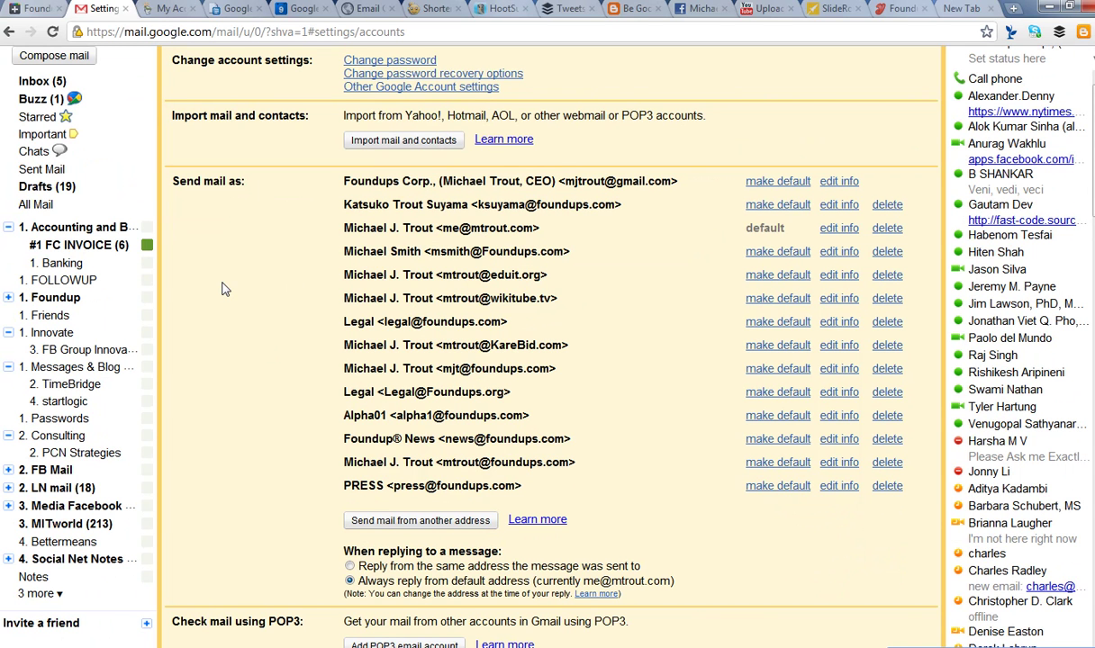
pyautogui.click(63, 56)
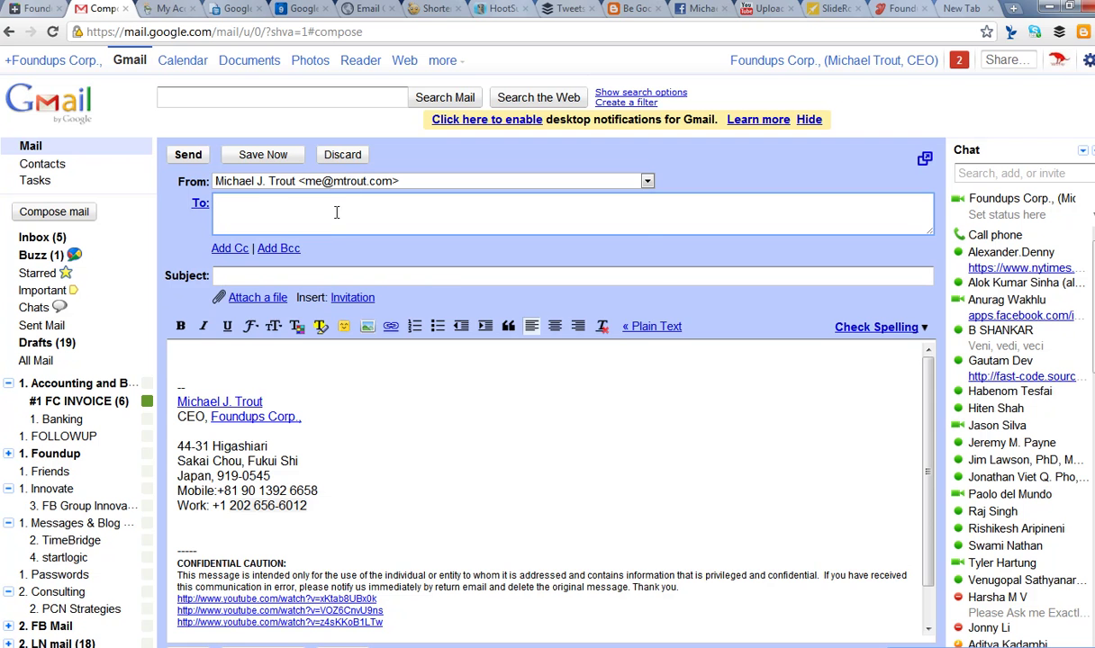
# - Try the Foundups company and PRESS addresses as the draft's sender
pyautogui.click(342, 184)
pyautogui.click(320, 355)
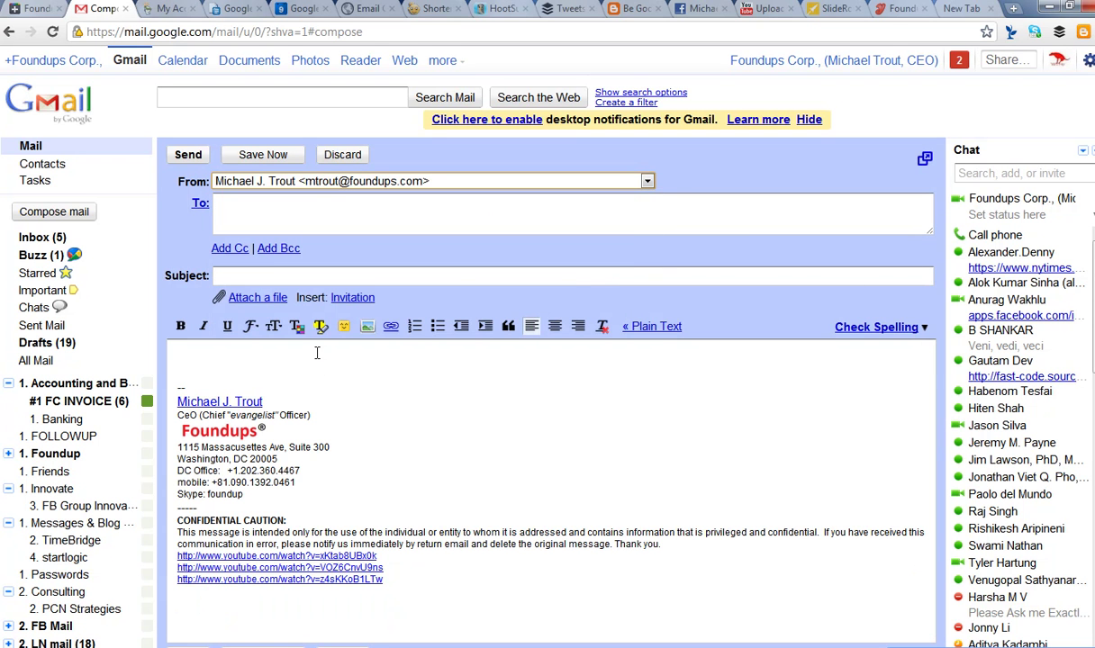
pyautogui.click(367, 184)
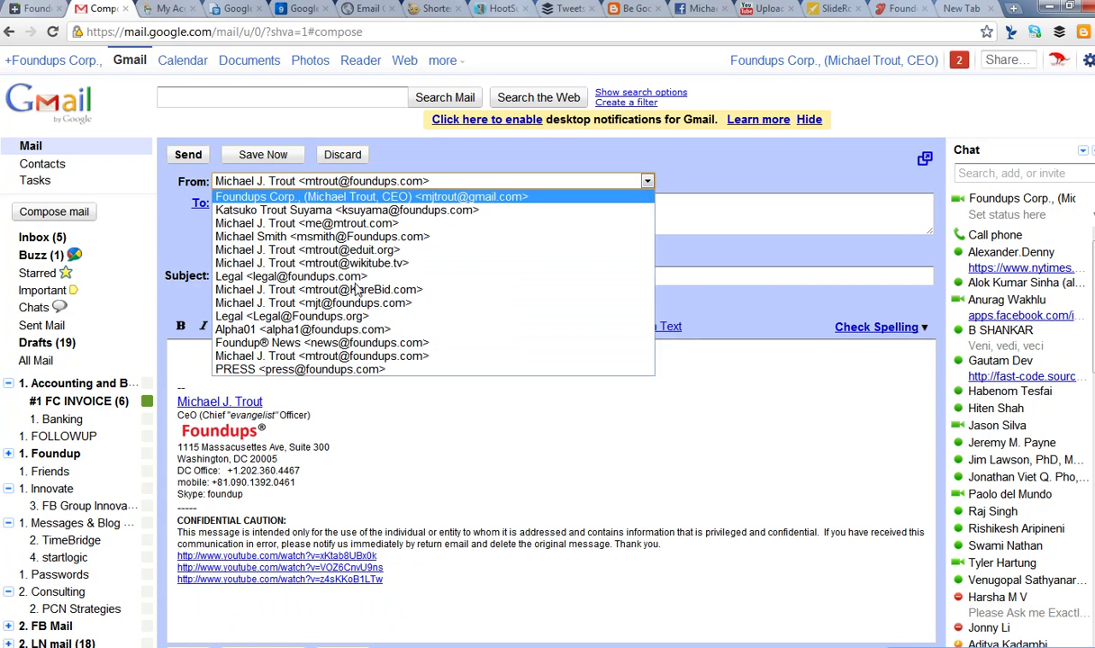
pyautogui.click(349, 364)
# - Try the Legal sender, settle on Foundup® News, then go to GoDaddy's Email Forwarding page
pyautogui.click(342, 181)
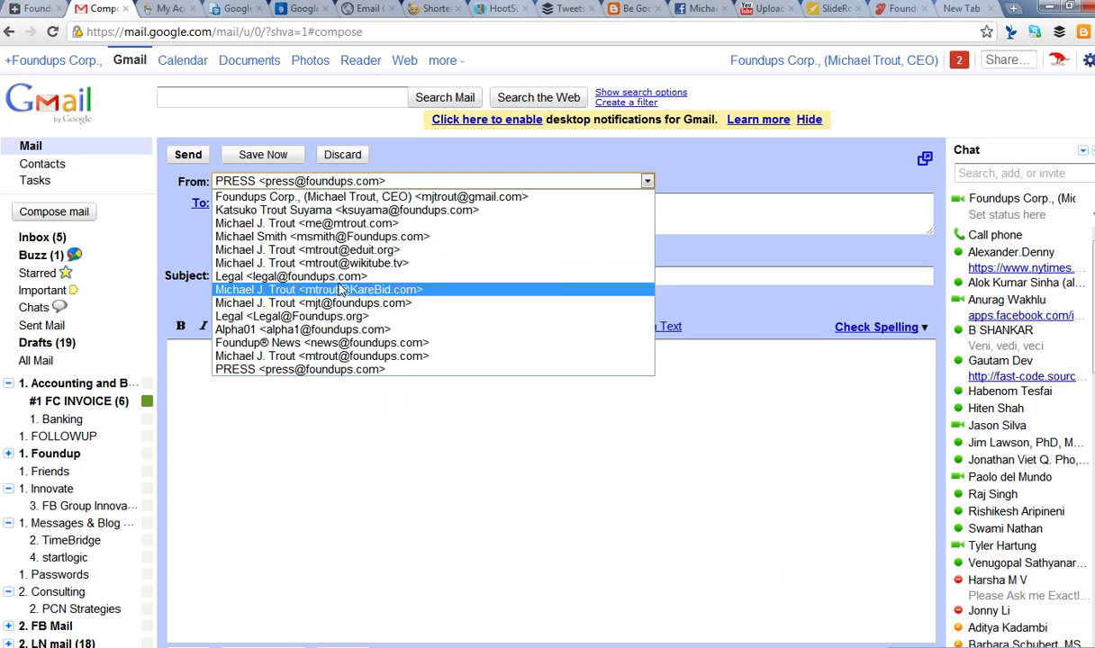
pyautogui.click(339, 276)
pyautogui.click(337, 180)
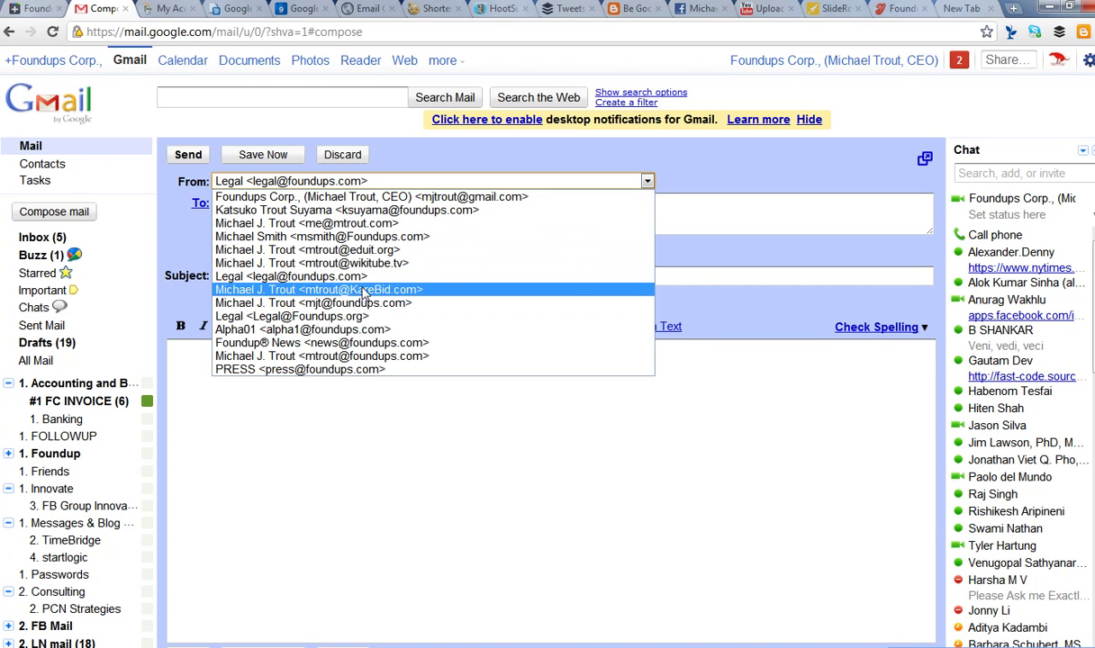
pyautogui.click(360, 343)
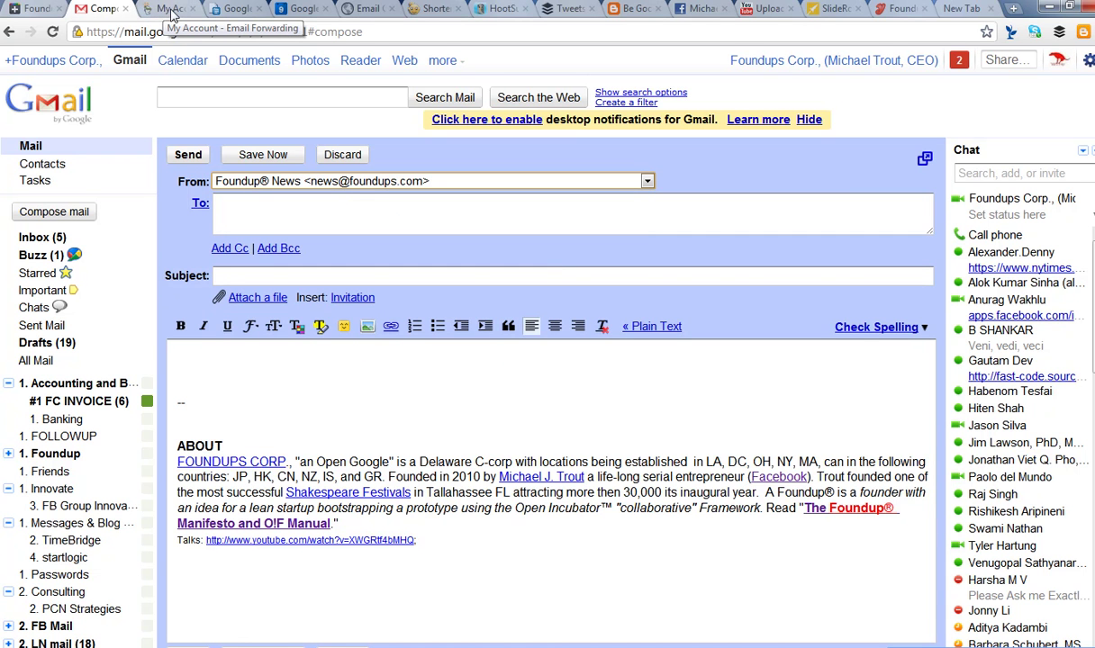
pyautogui.click(173, 15)
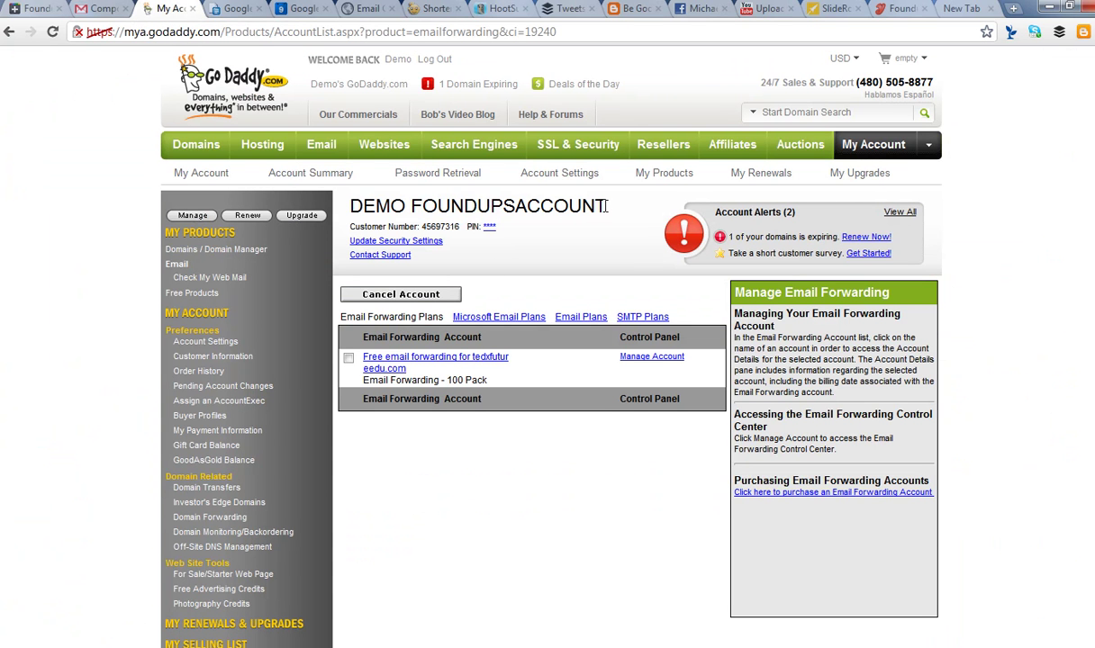
# - Check the account heading and customer number, then reach the Email Control Center via Free Products
pyautogui.moveTo(606, 207); pyautogui.dragTo(353, 206)
pyautogui.click(430, 207)
pyautogui.moveTo(422, 227); pyautogui.dragTo(482, 227)
pyautogui.click(409, 189)
pyautogui.click(208, 295)
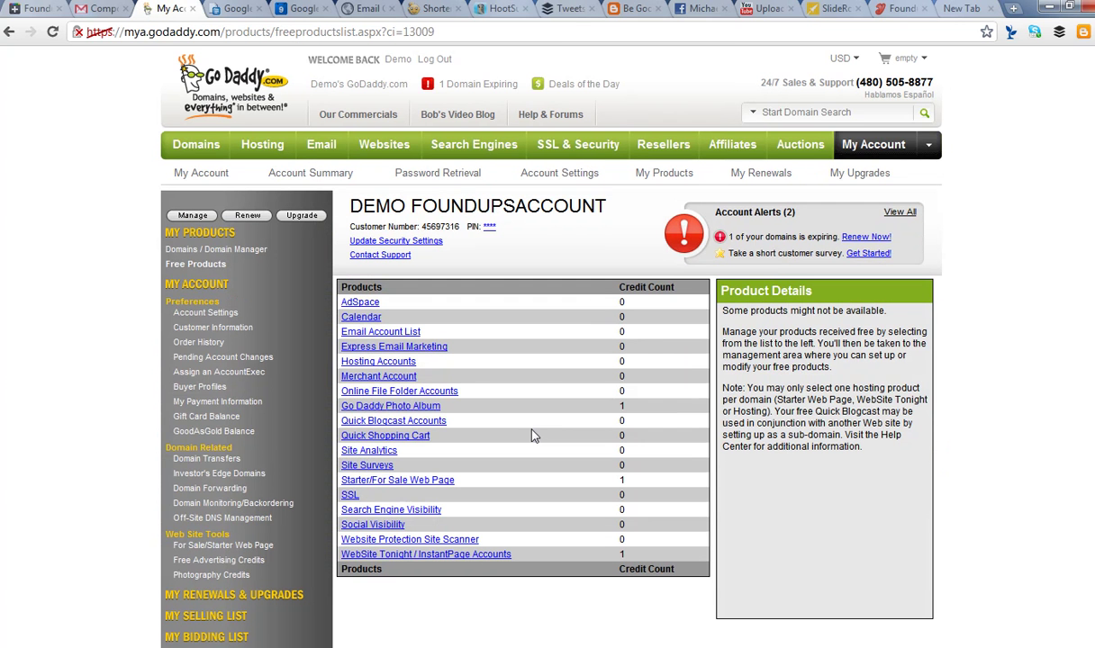
pyautogui.click(373, 333)
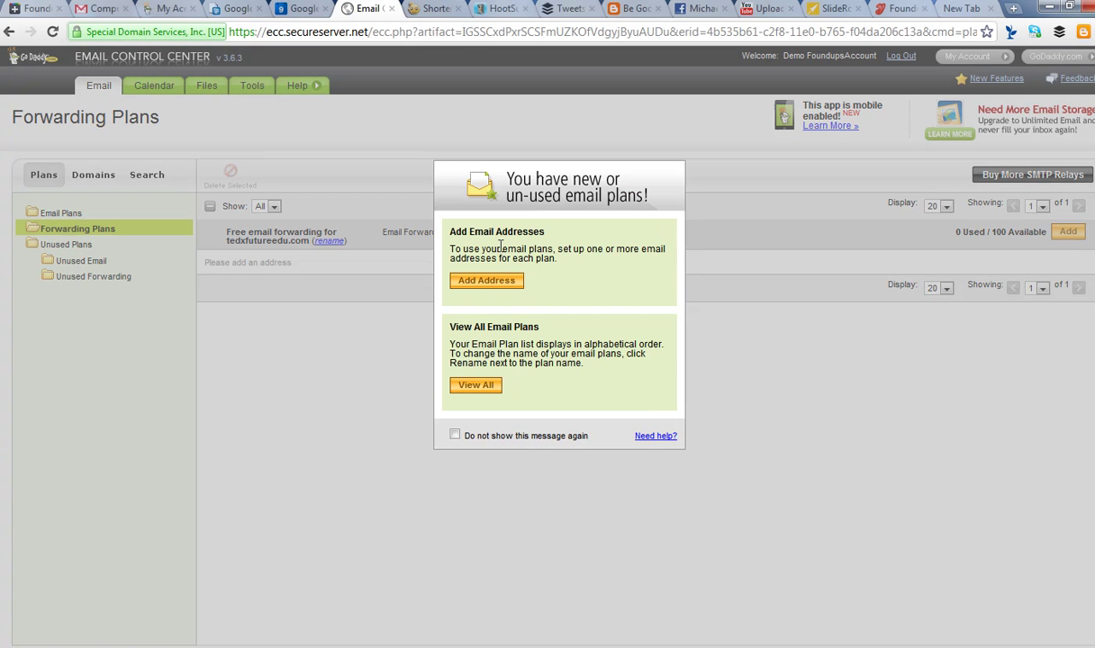
# - Start a new forwarding address on the unused plan, using the tedxfutureedu.com domain
pyautogui.click(505, 282)
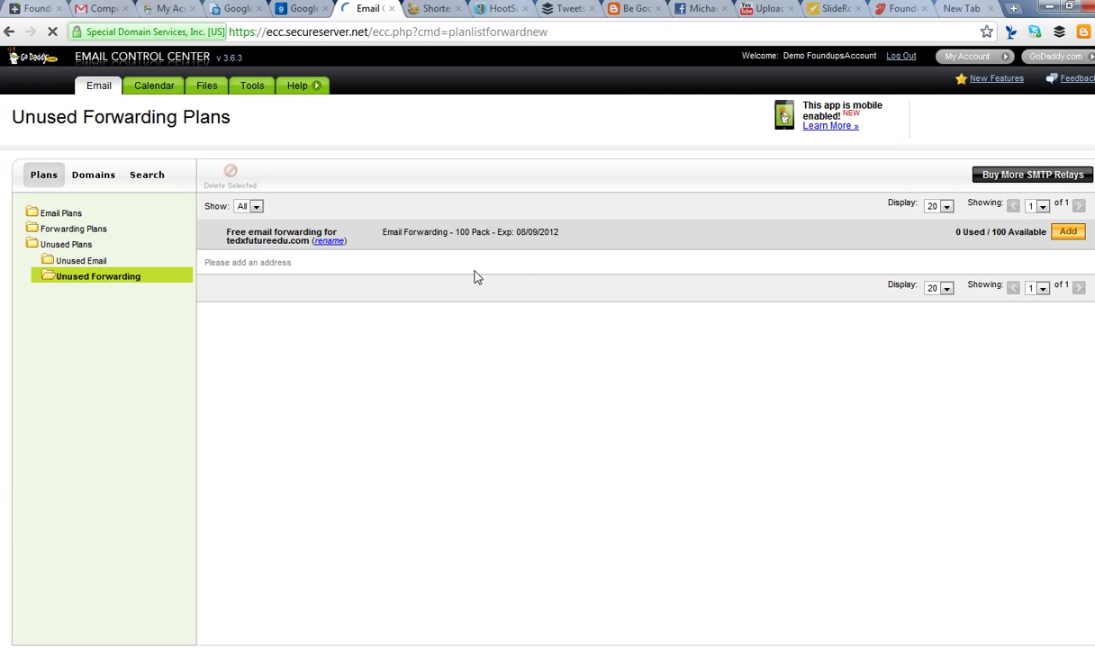
pyautogui.click(1068, 233)
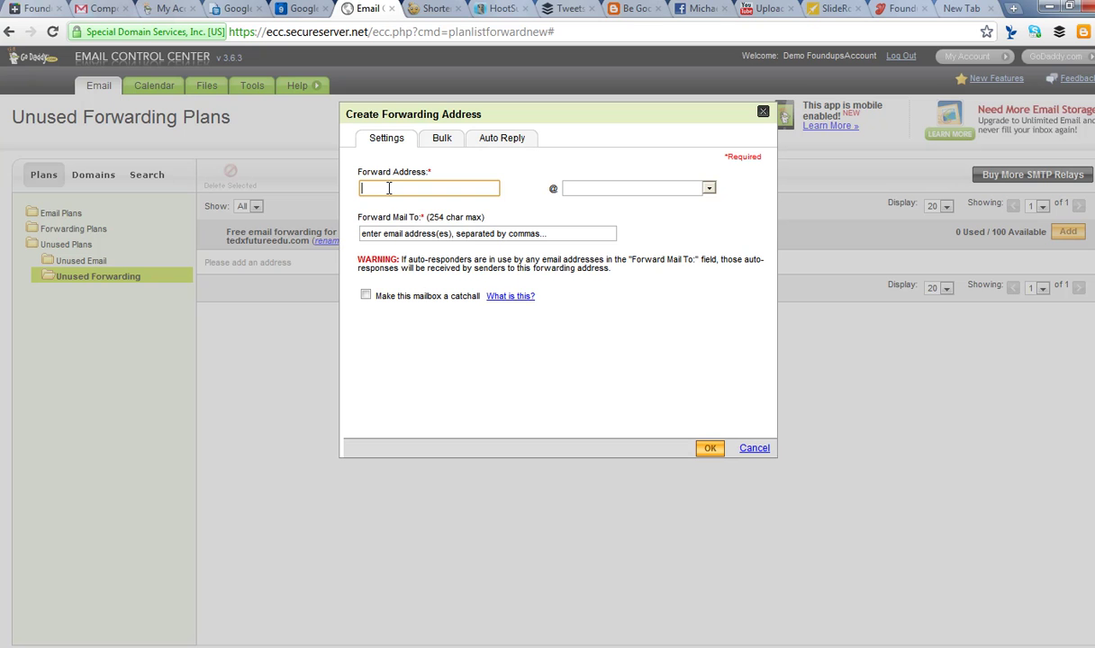
pyautogui.click(564, 184)
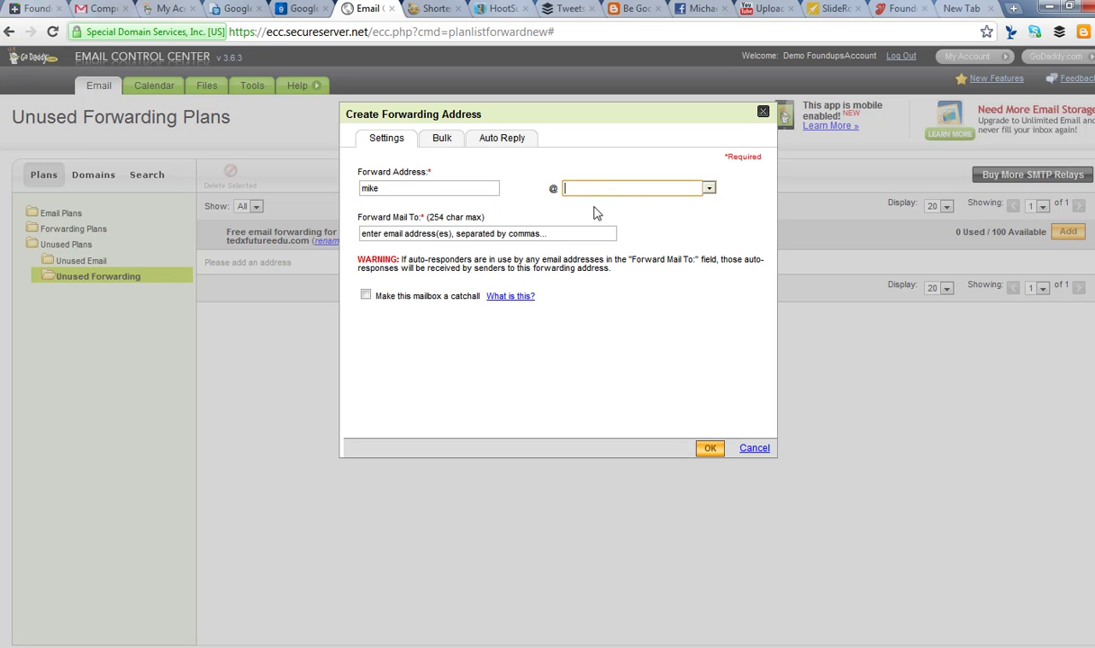
pyautogui.click(711, 192)
pyautogui.click(623, 203)
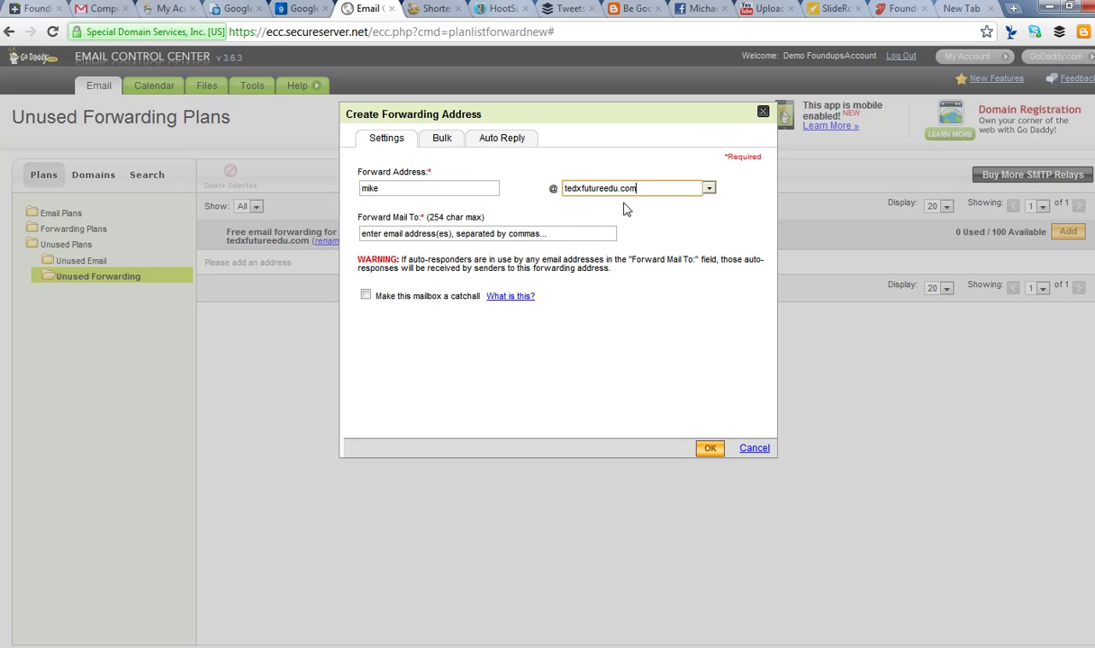
# - Forward it to the user's own mailbox, make it a catch-all, and save
pyautogui.click(527, 233)
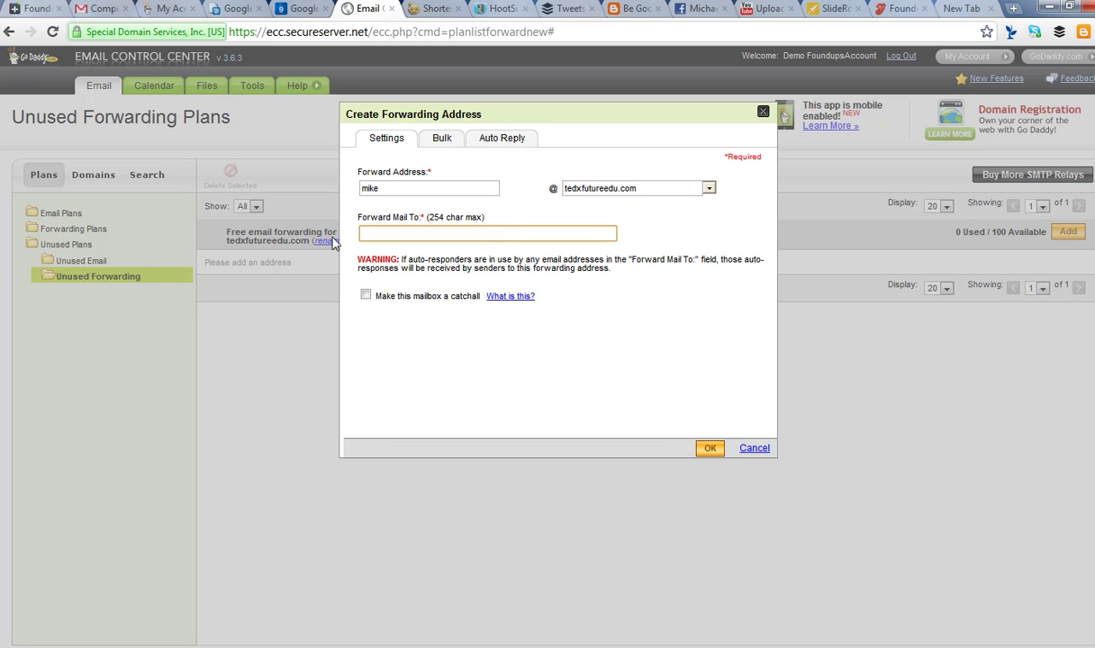
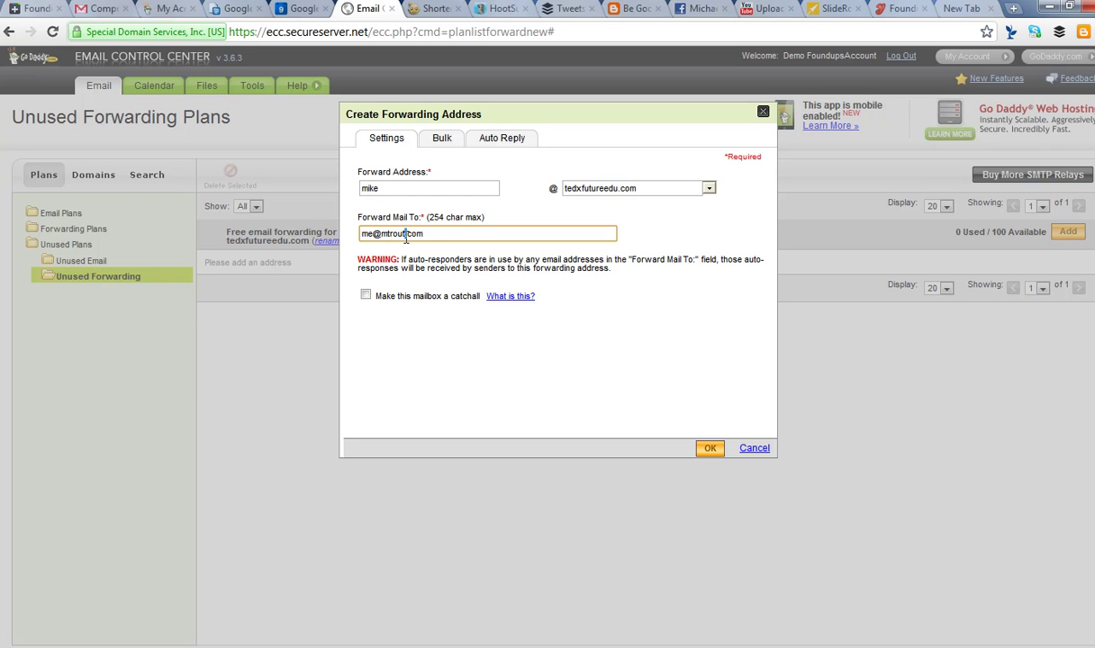
pyautogui.moveTo(421, 233); pyautogui.dragTo(357, 231)
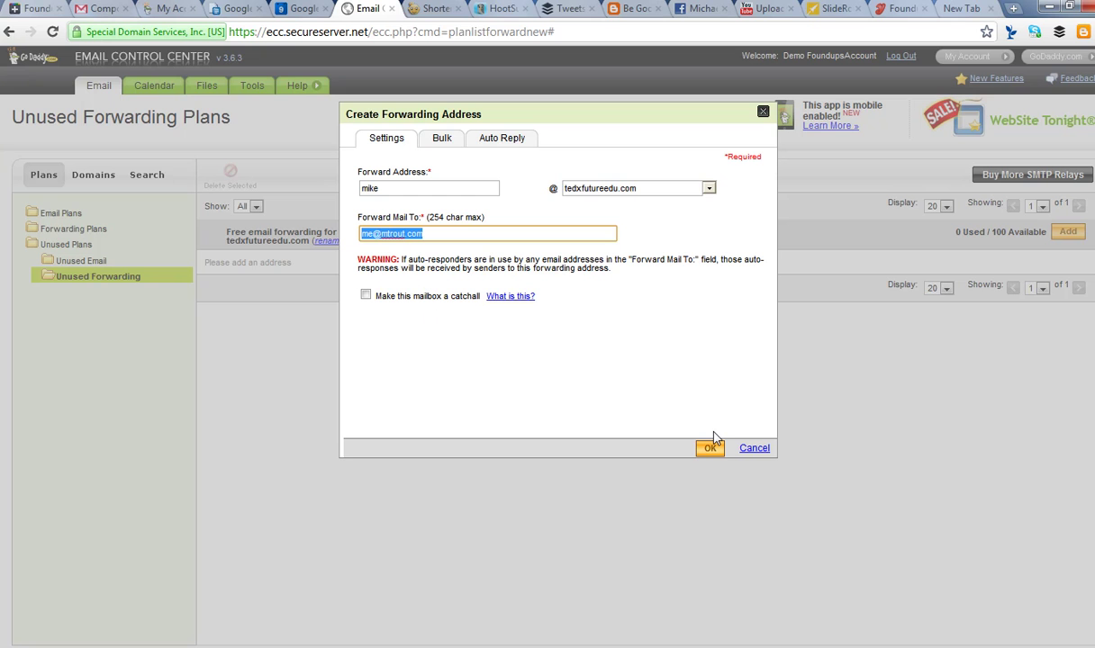
pyautogui.click(366, 296)
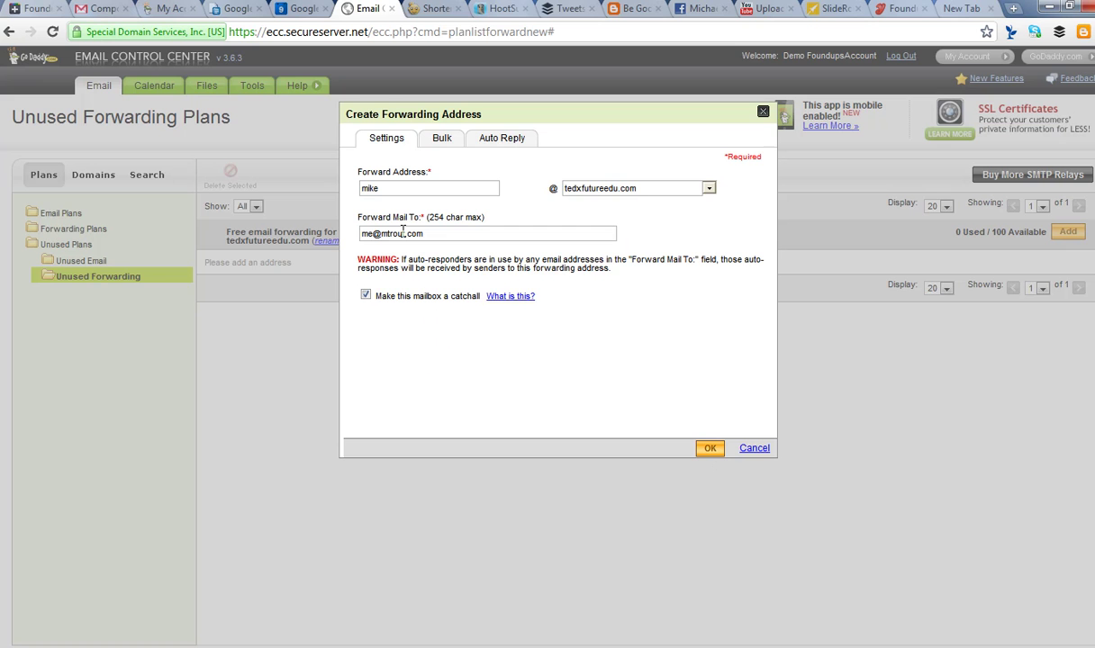
pyautogui.click(709, 449)
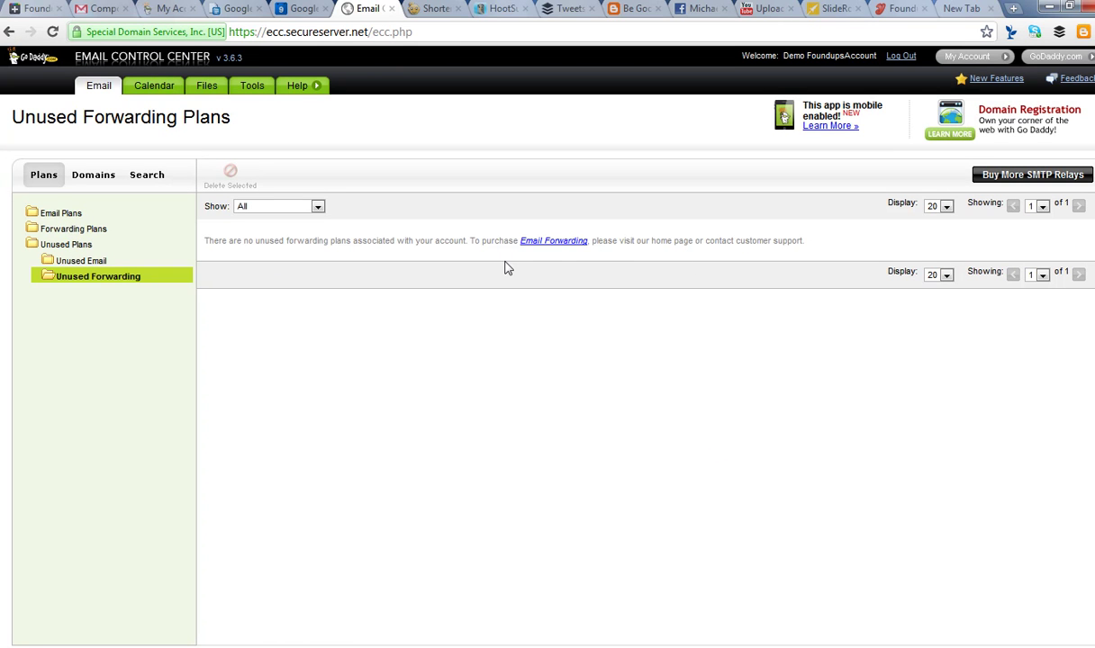
# - Open the Email Forwarding purchase offer for 5 more addresses at $2.95/year
pyautogui.click(553, 243)
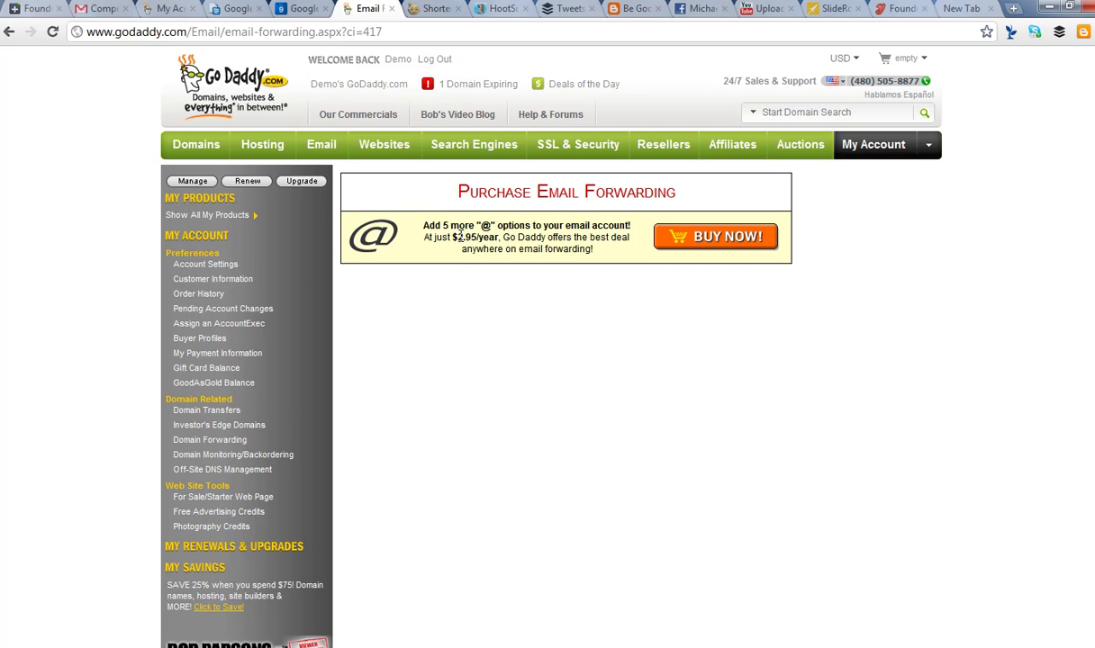
pyautogui.moveTo(448, 239); pyautogui.dragTo(511, 243)
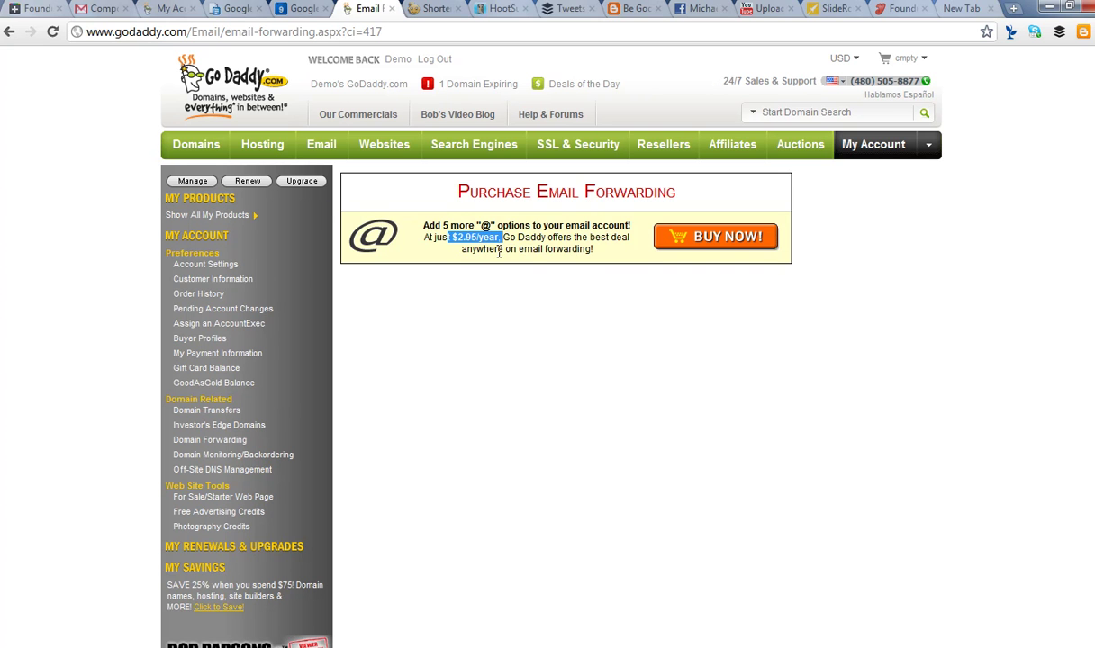
pyautogui.moveTo(427, 225); pyautogui.dragTo(630, 225)
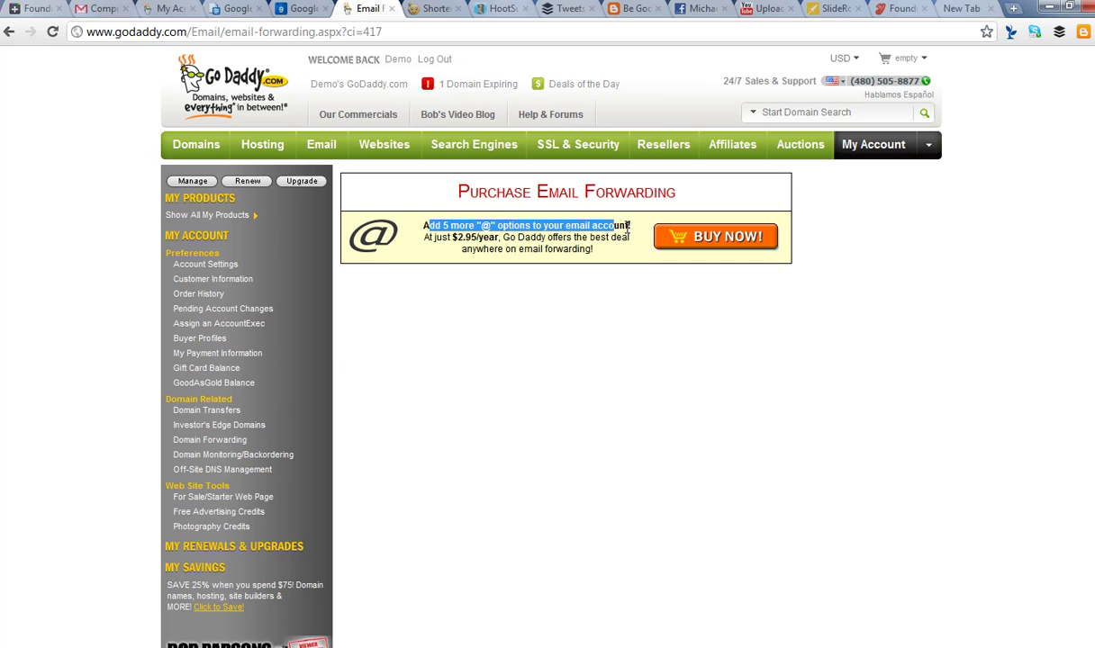
pyautogui.click(472, 245)
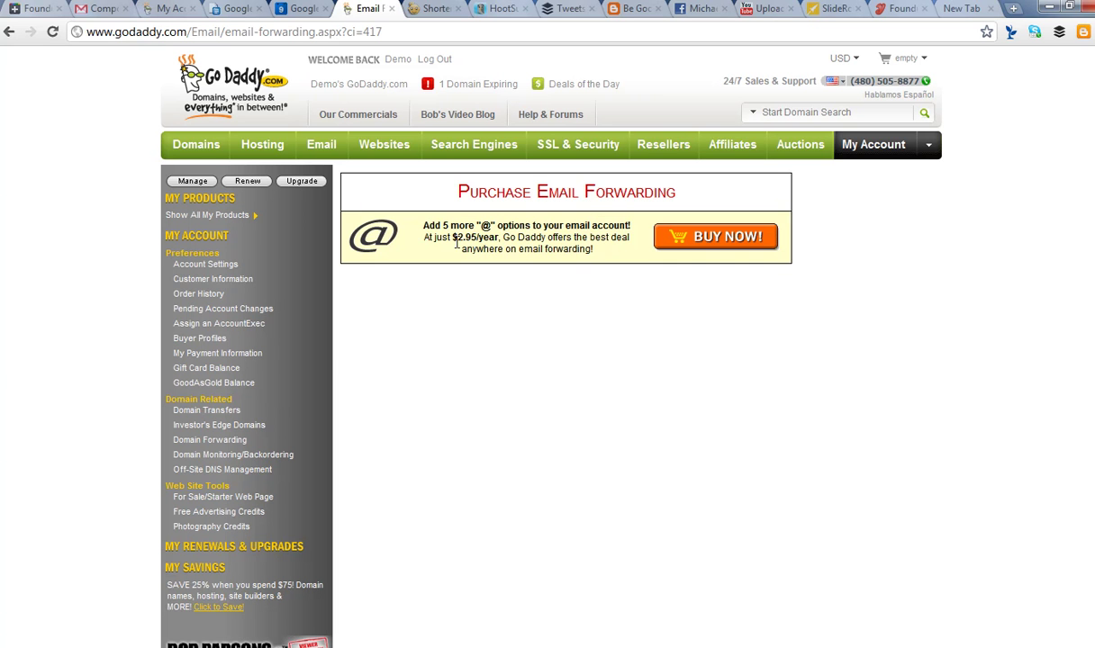
pyautogui.moveTo(451, 238); pyautogui.dragTo(498, 238)
pyautogui.click(566, 241)
pyautogui.moveTo(429, 225); pyautogui.dragTo(596, 243)
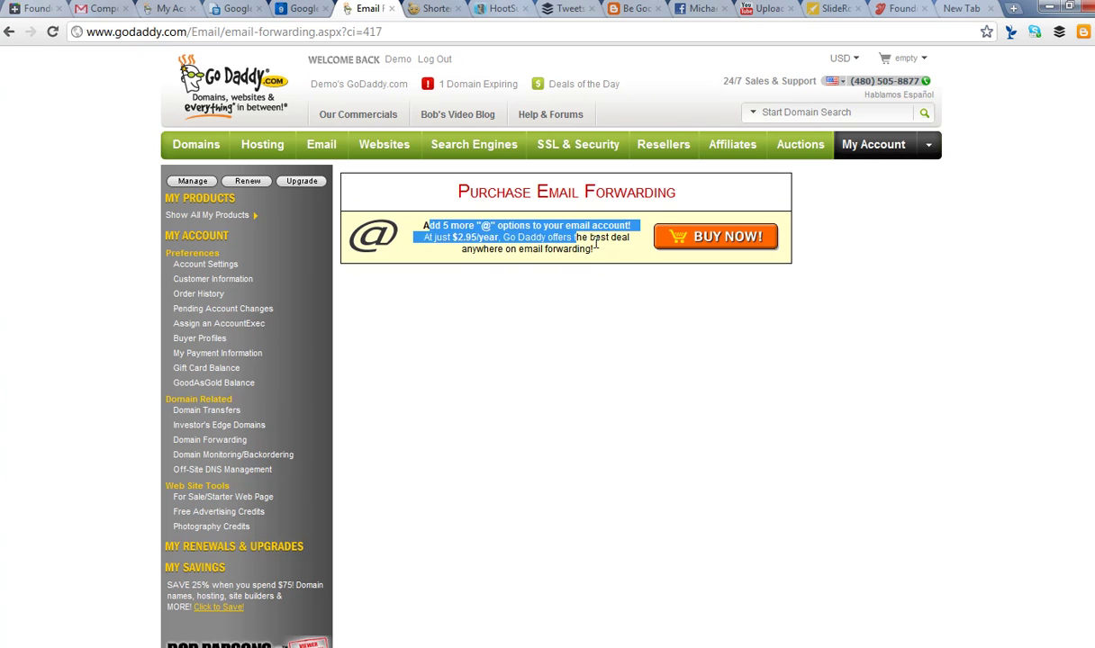
pyautogui.click(482, 230)
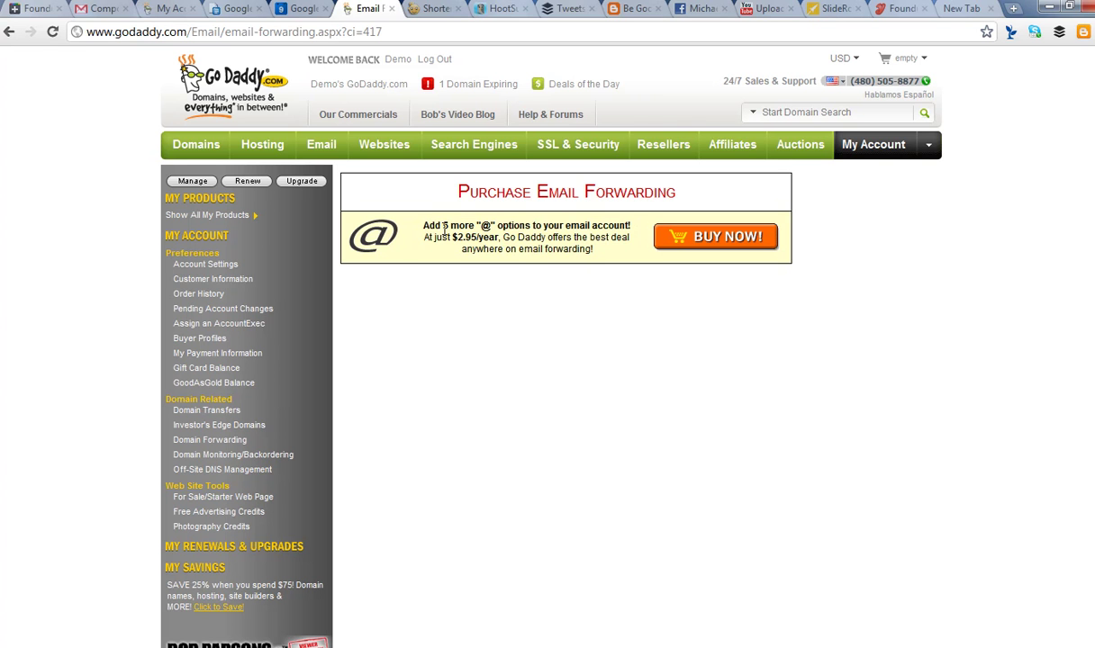
pyautogui.moveTo(407, 217); pyautogui.dragTo(603, 250)
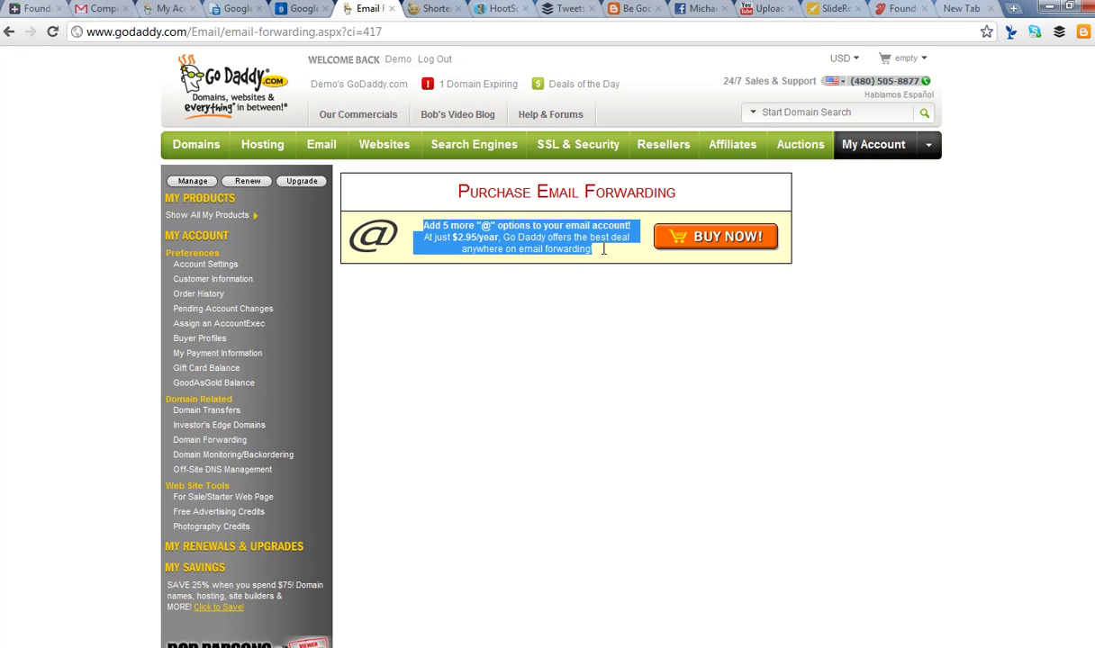